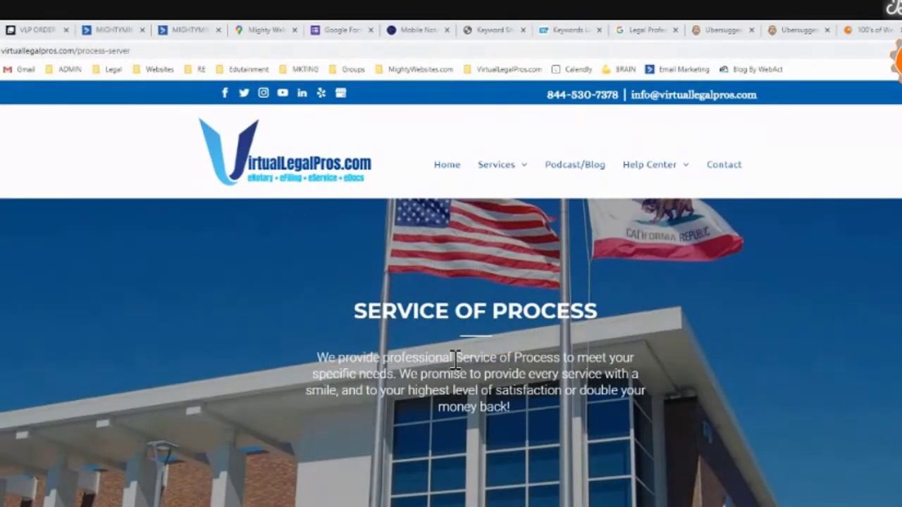
# Scroll the Service of Process page down to its pricing section.
pyautogui.scroll(-10, 457, 358)
pyautogui.scroll(-2, 275, 404)
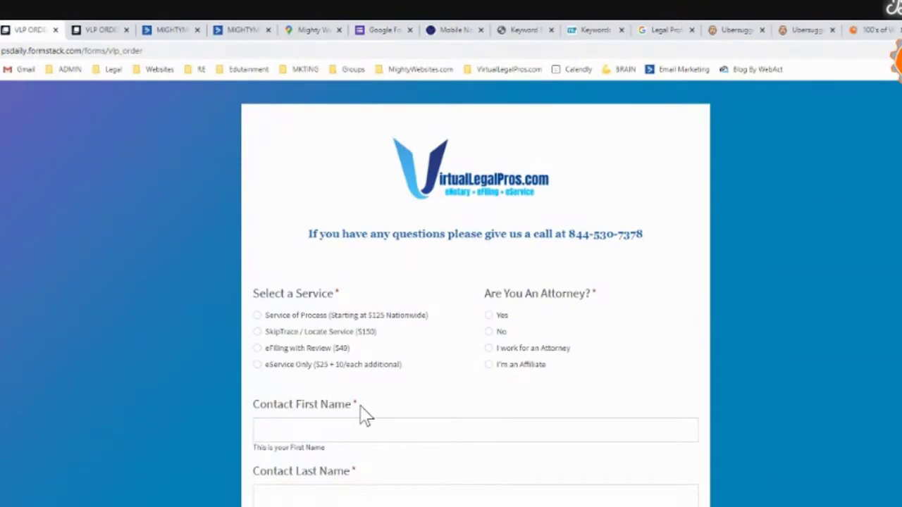
# Select SkipTrace / Locate Service ($150) and answer No to Are You An Attorney?
pyautogui.scroll(-2, 134, 374)
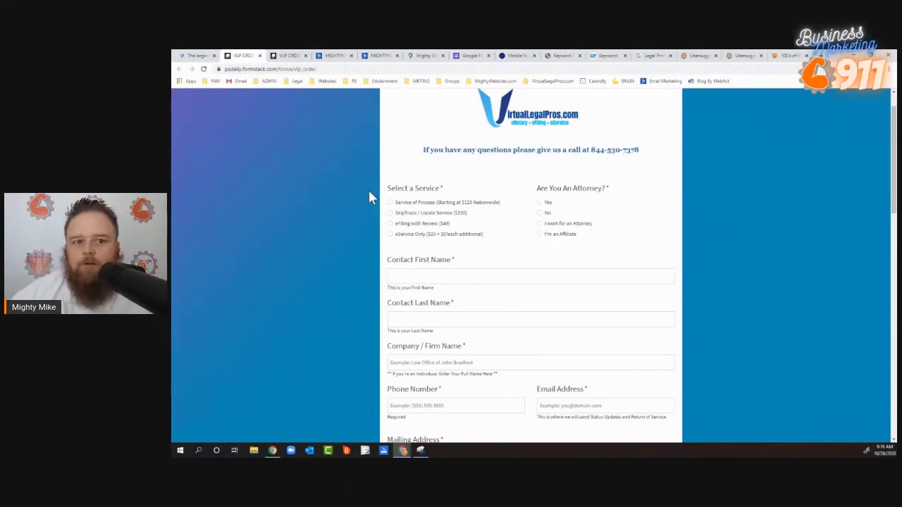
pyautogui.click(392, 213)
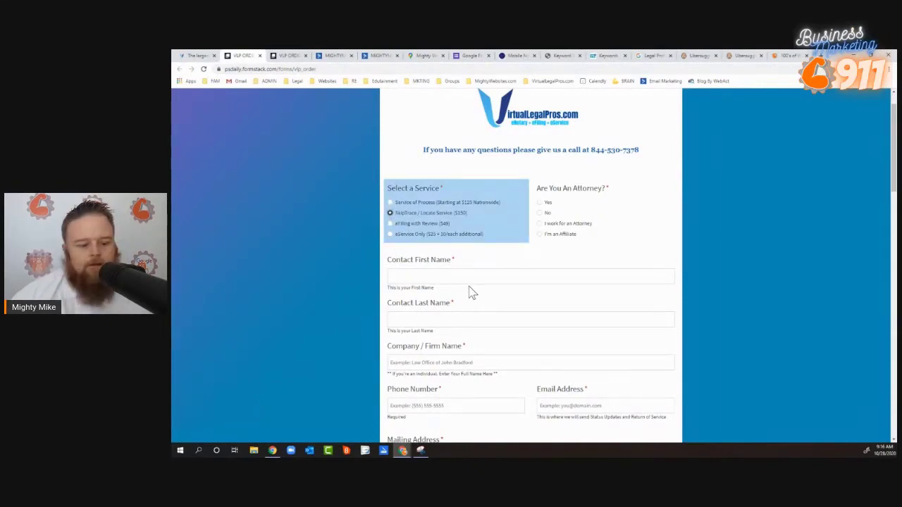
pyautogui.hotkey('ctrl', '+')
pyautogui.hotkey('ctrl', '+')
pyautogui.hotkey('ctrl', '-')
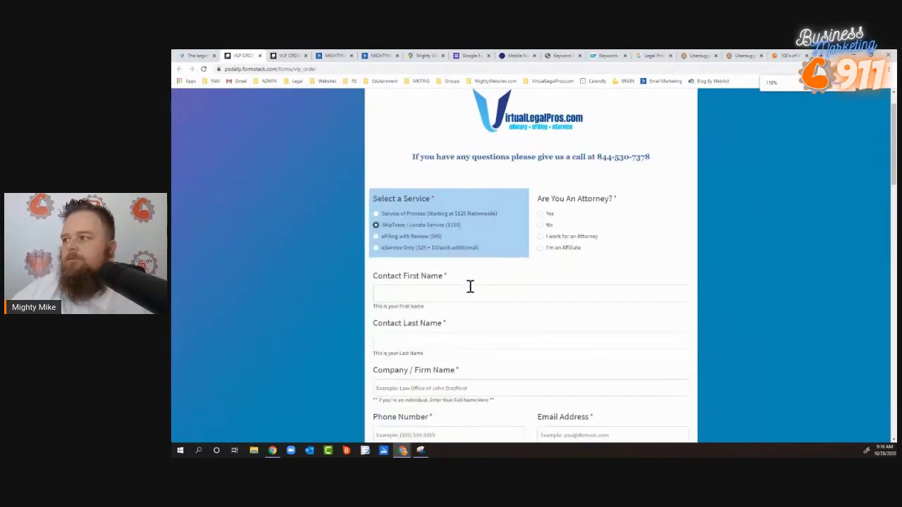
pyautogui.hotkey('ctrl', '+')
pyautogui.hotkey('ctrl', '+')
pyautogui.hotkey('ctrl', '+')
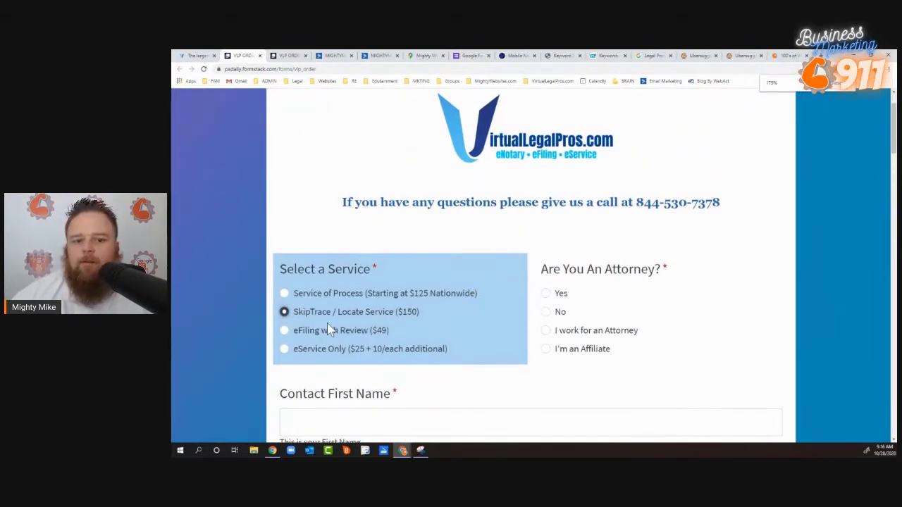
pyautogui.click(547, 312)
# Move down to the Email Address field and dismiss the saved email suggestions.
pyautogui.scroll(-2, 293, 313)
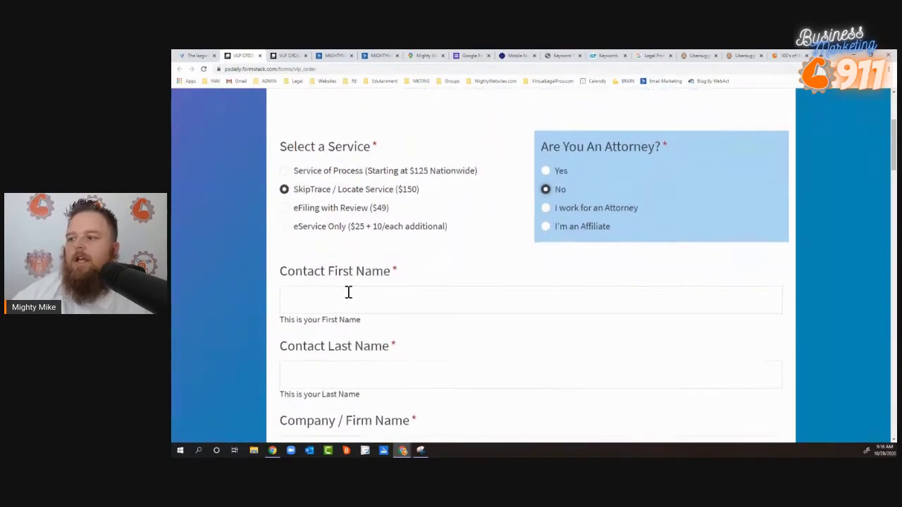
pyautogui.scroll(-4, 348, 292)
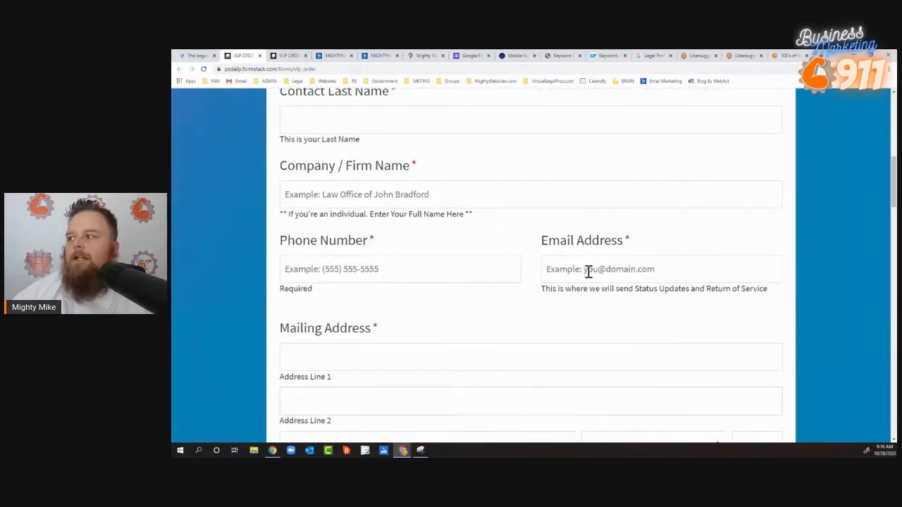
pyautogui.click(588, 272)
pyautogui.click(494, 267)
pyautogui.click(540, 219)
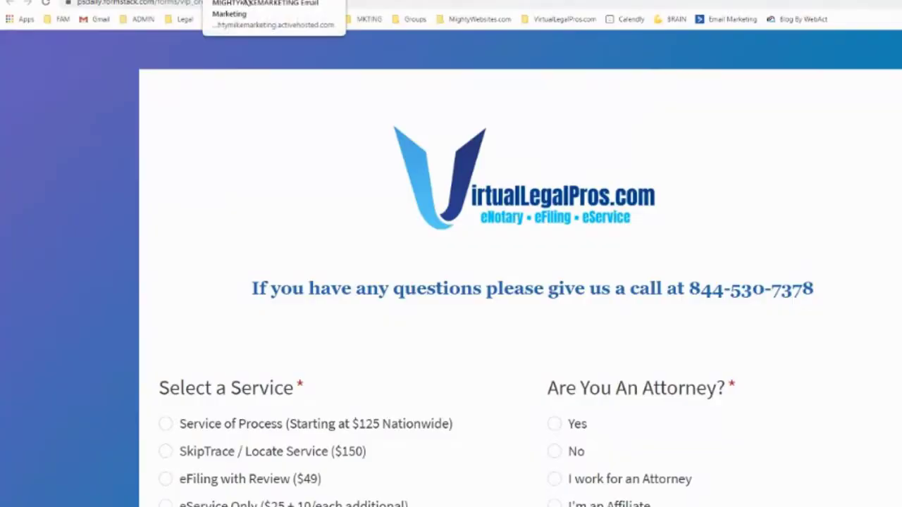
pyautogui.click(239, 3)
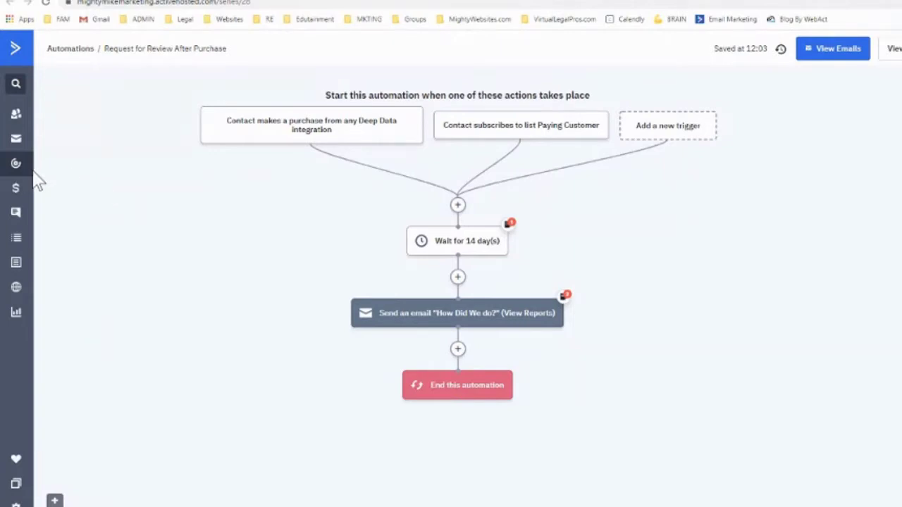
pyautogui.moveTo(378, 140)
pyautogui.moveTo(439, 250)
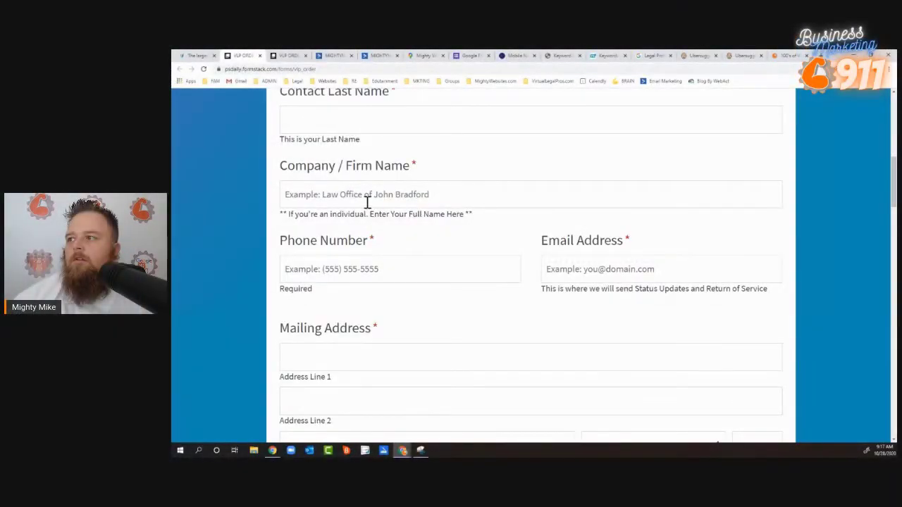
pyautogui.scroll(10, 363, 206)
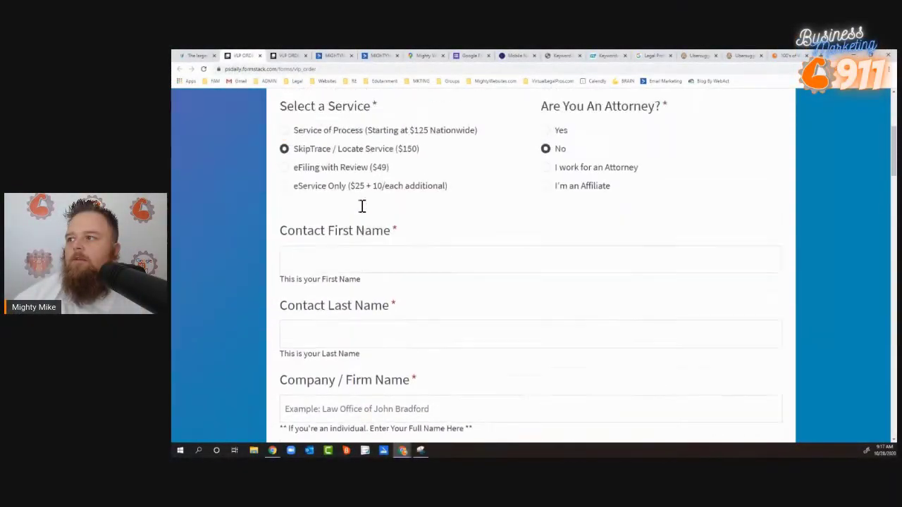
# Switch the order's service from SkipTrace to Service of Process.
pyautogui.scroll(-5, 564, 317)
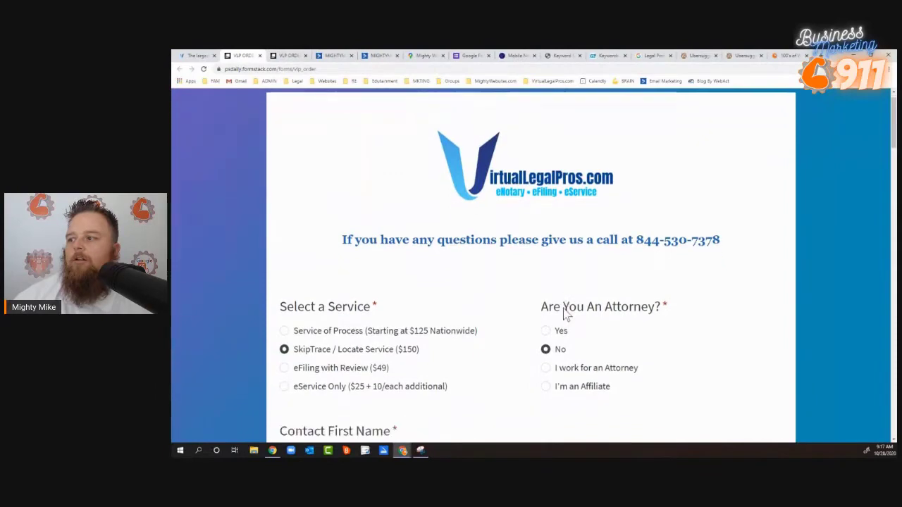
pyautogui.scroll(-5, 465, 308)
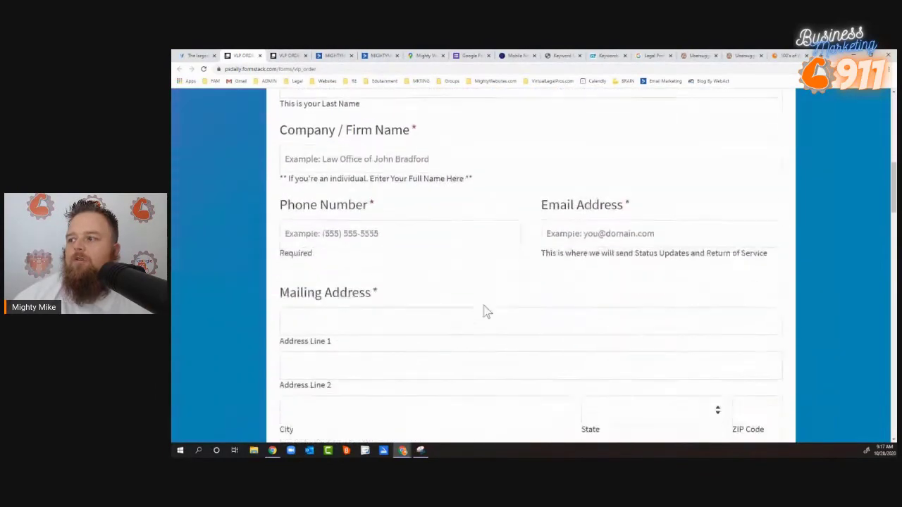
pyautogui.scroll(-3, 485, 311)
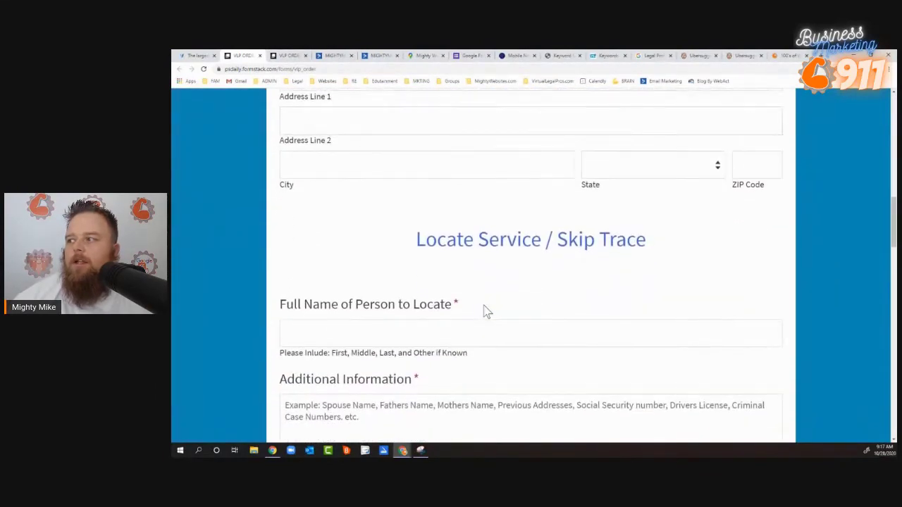
pyautogui.scroll(2, 485, 311)
pyautogui.scroll(10, 485, 311)
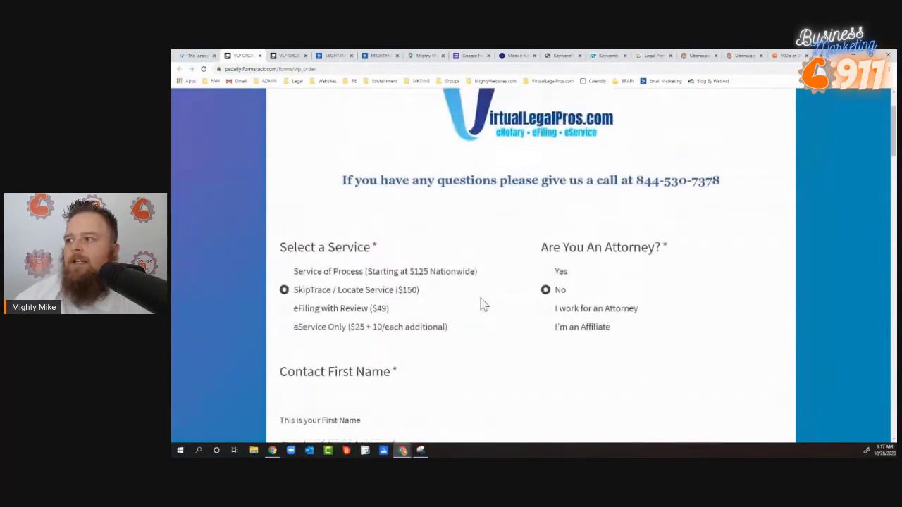
pyautogui.click(285, 314)
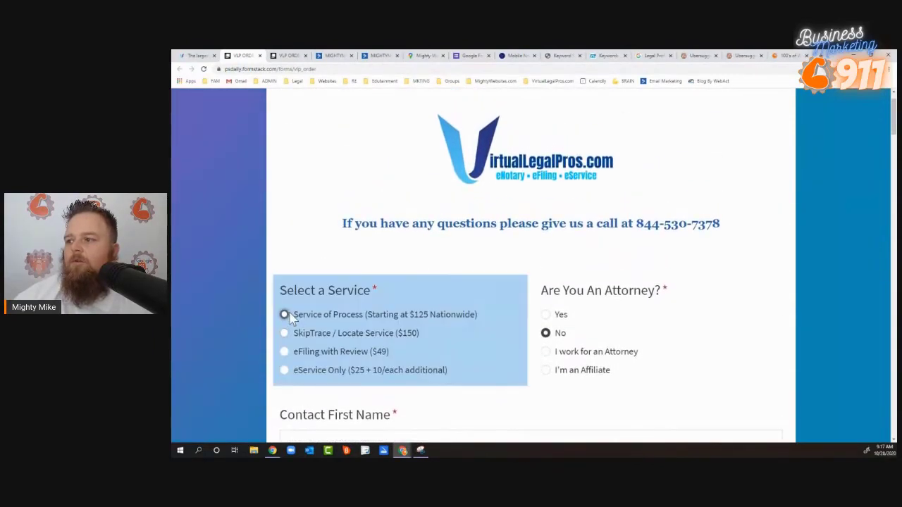
# Go down to Payment Authorization and select the Card number field.
pyautogui.scroll(-2, 564, 372)
pyautogui.scroll(-15, 635, 367)
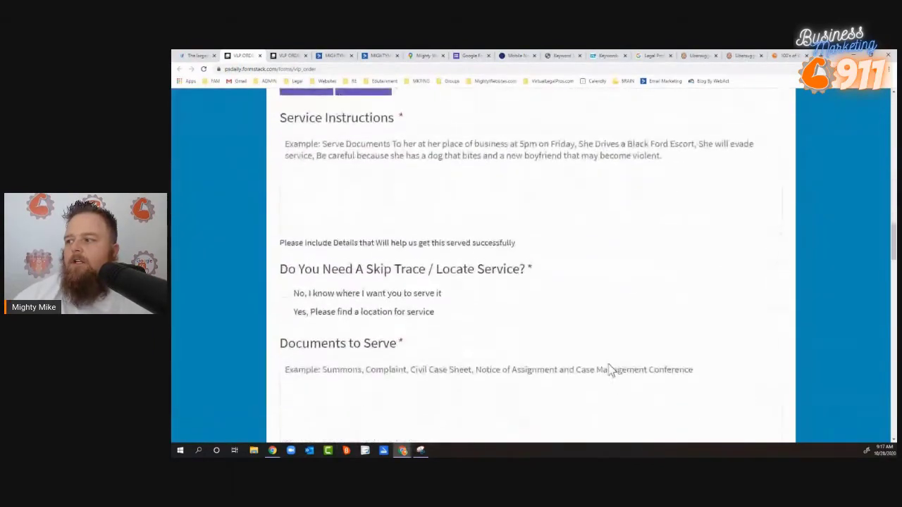
pyautogui.scroll(-10, 626, 374)
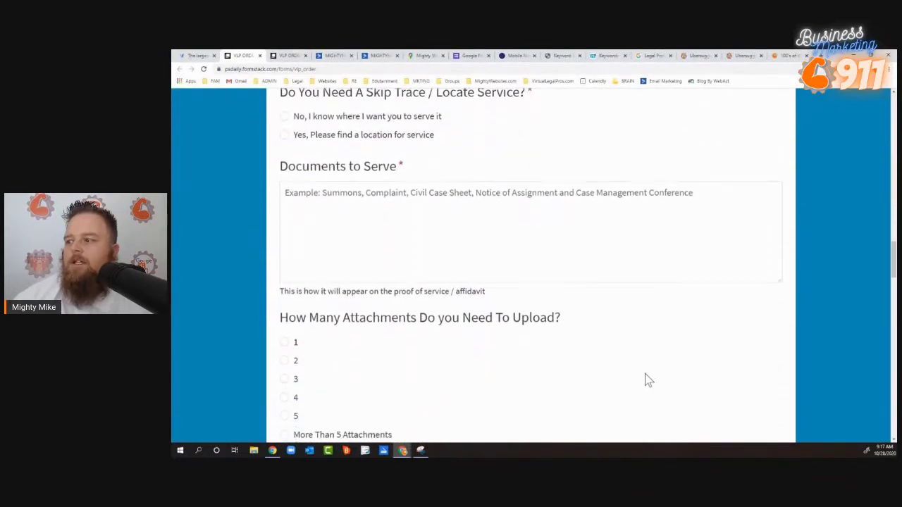
pyautogui.scroll(-5, 602, 370)
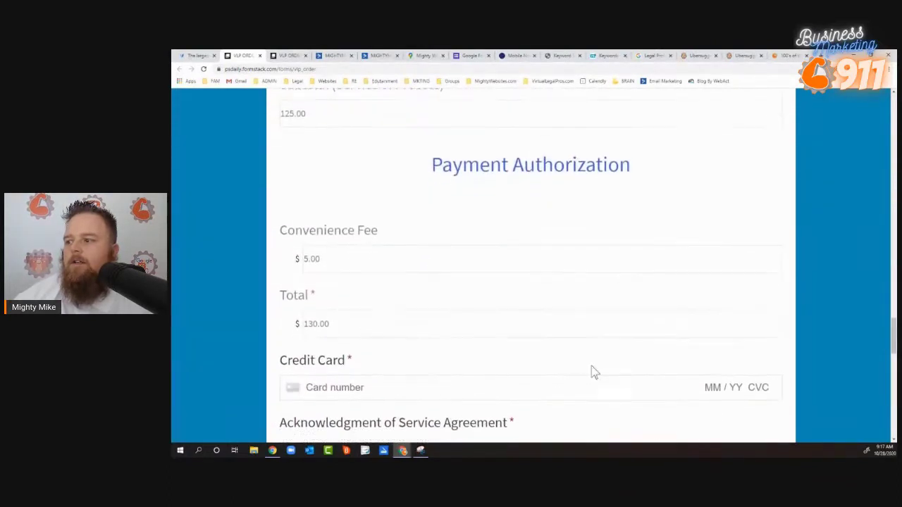
pyautogui.click(348, 334)
# Draw a signature in the form's Signature box.
pyautogui.scroll(-1, 358, 357)
pyautogui.scroll(-4, 462, 406)
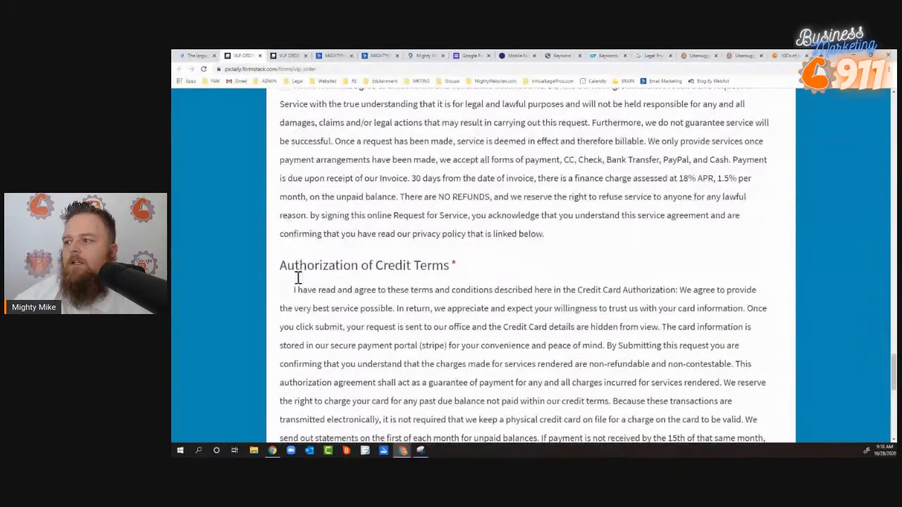
pyautogui.scroll(-5, 417, 346)
pyautogui.moveTo(360, 258)
pyautogui.mouseDown()
pyautogui.moveTo(666, 276)
pyautogui.moveTo(664, 258)
pyautogui.mouseUp()
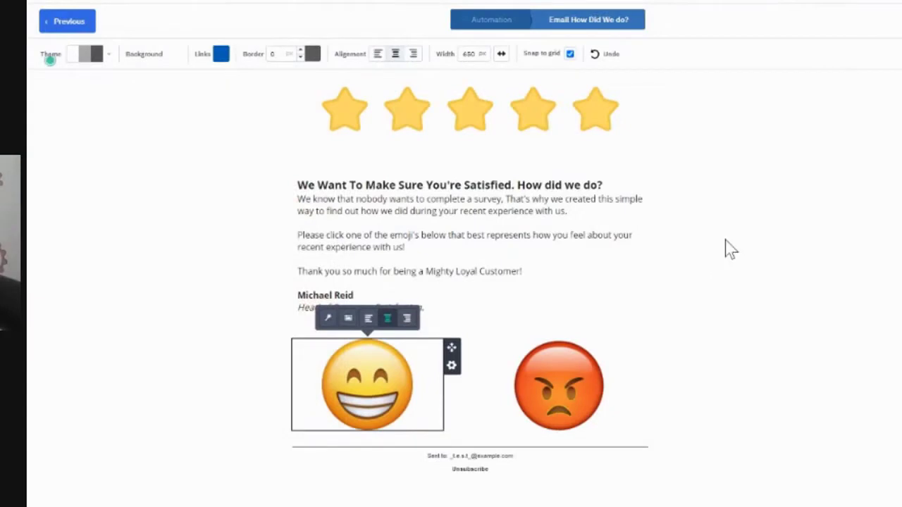
# Review the How Did We Do? email layout, then return to the Request for Review After Purchase workflow.
pyautogui.scroll(3, 749, 304)
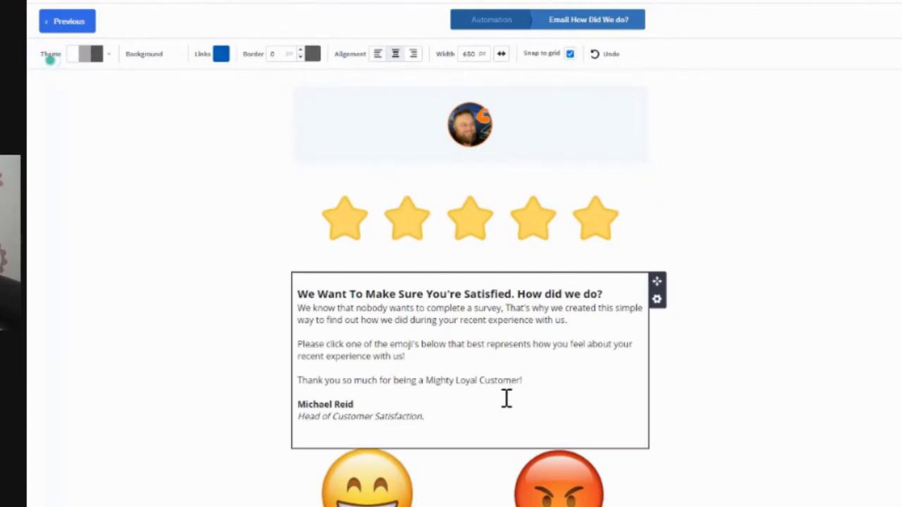
pyautogui.scroll(-3, 713, 399)
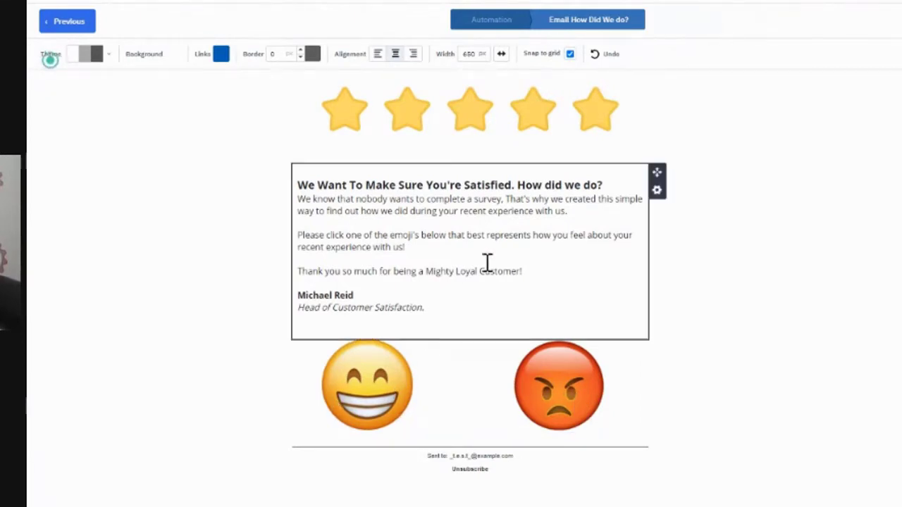
pyautogui.scroll(3, 691, 227)
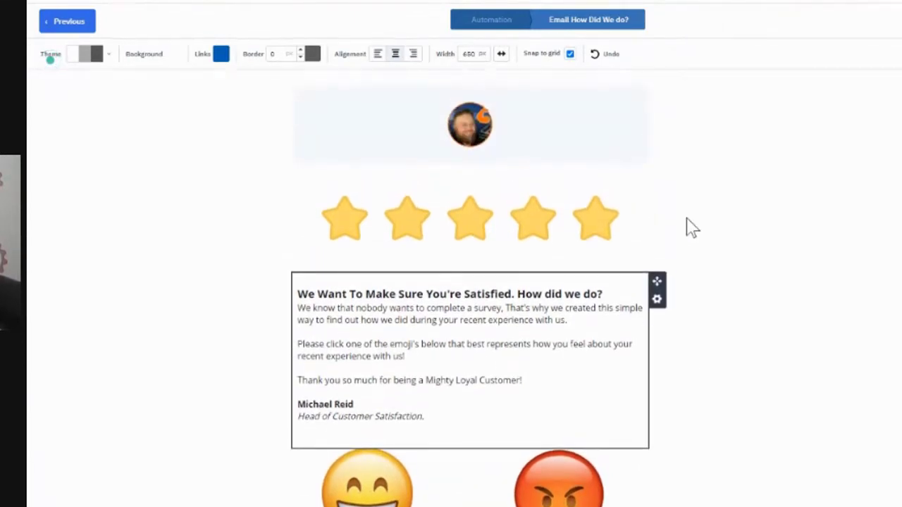
pyautogui.scroll(-3, 691, 228)
pyautogui.scroll(2, 690, 228)
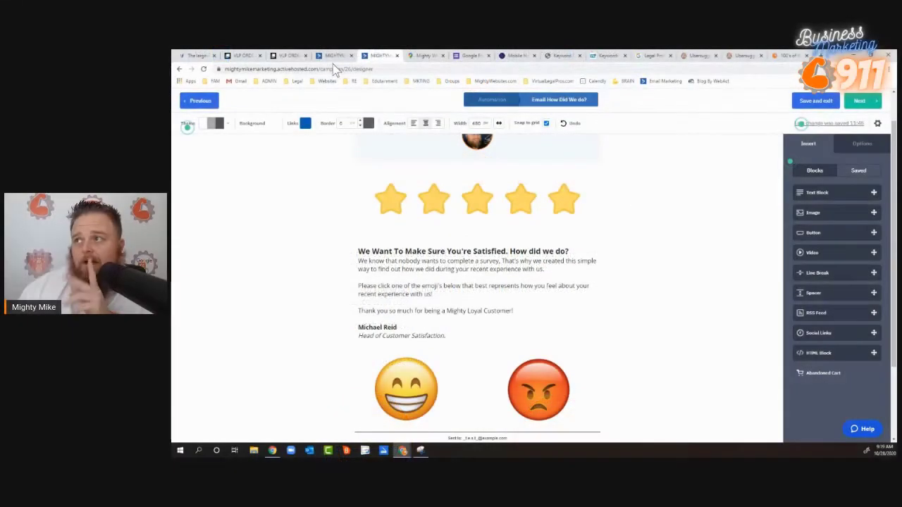
pyautogui.click(335, 55)
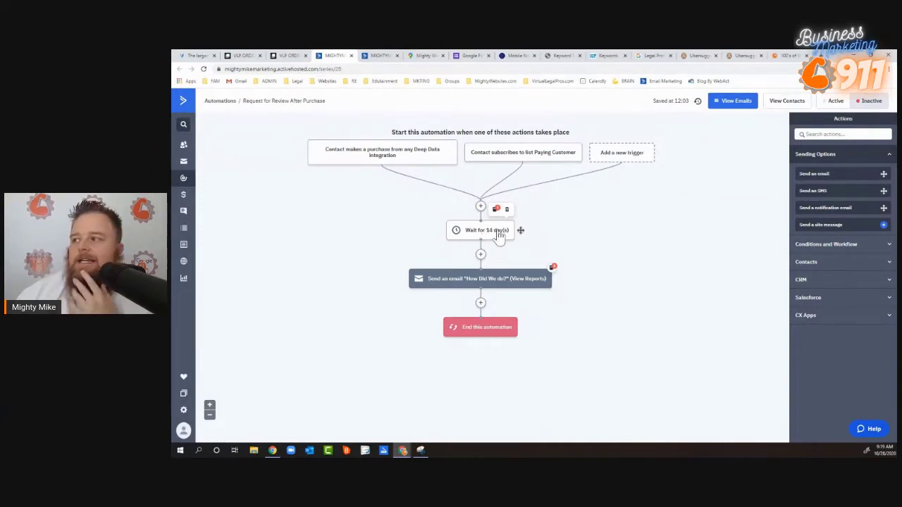
# Re-enter 14 days in the wait step before the review email and close its editor.
pyautogui.click(483, 231)
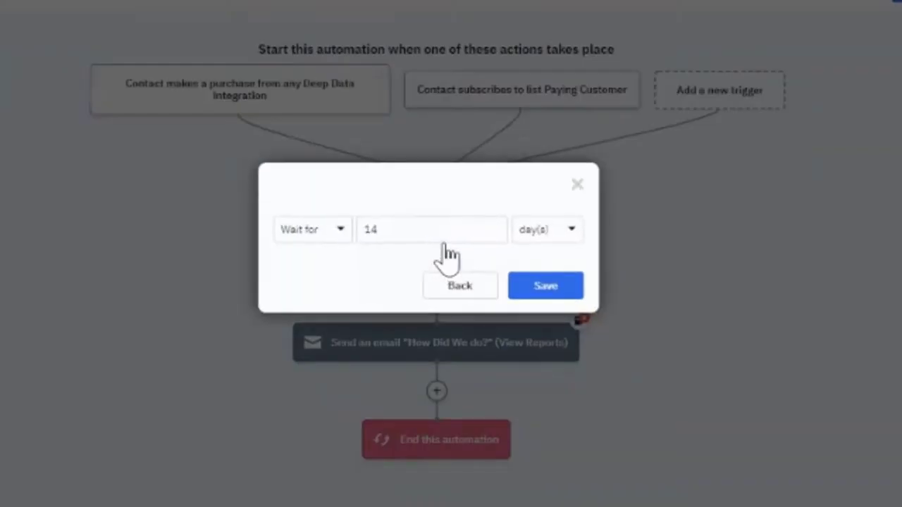
pyautogui.click(409, 239)
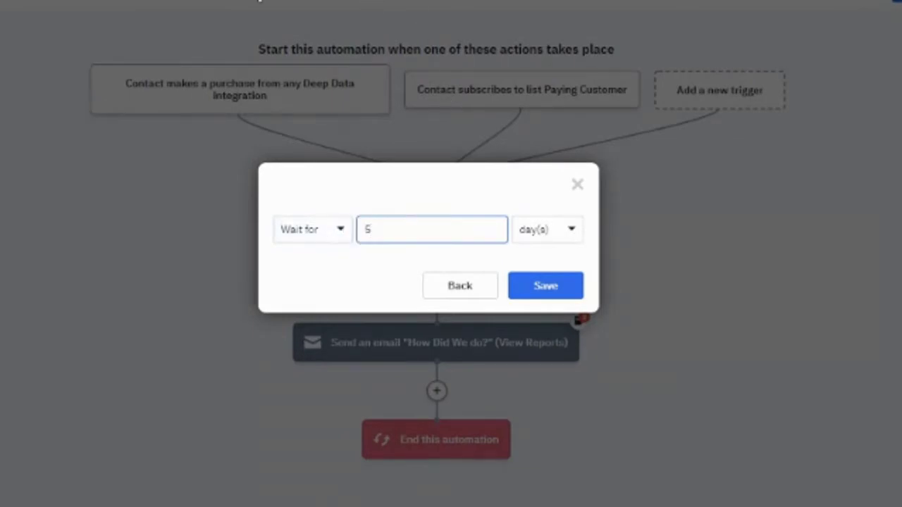
pyautogui.write('14')
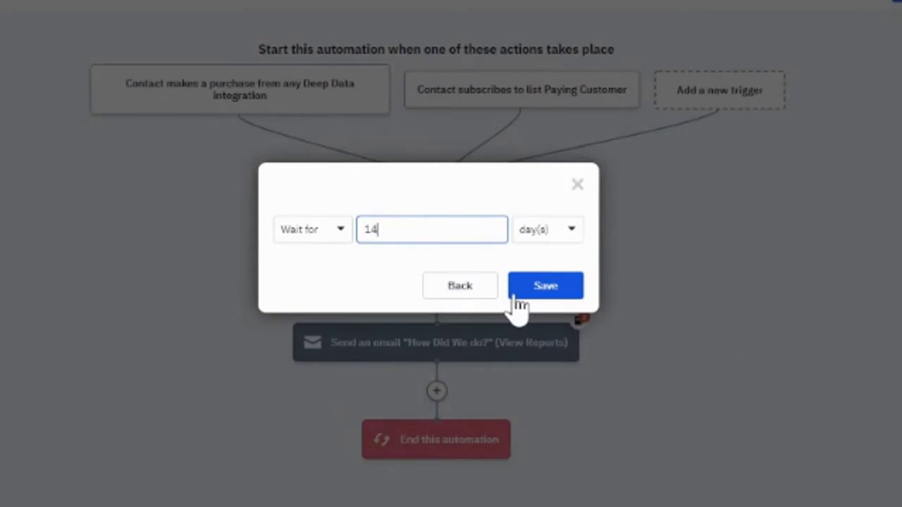
pyautogui.click(462, 297)
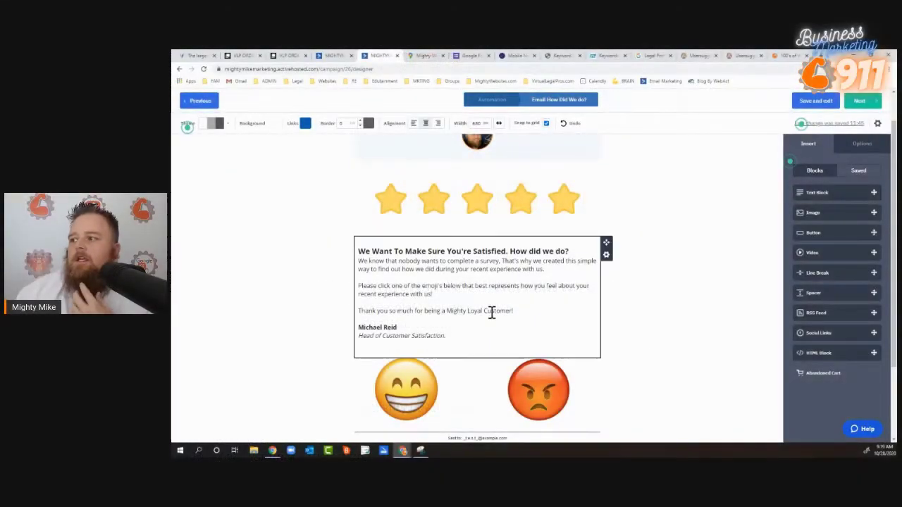
# Zoom the rating email designer to 110%, then switch to the Mighty Website Builder Google Maps listing.
pyautogui.scroll(-1, 486, 296)
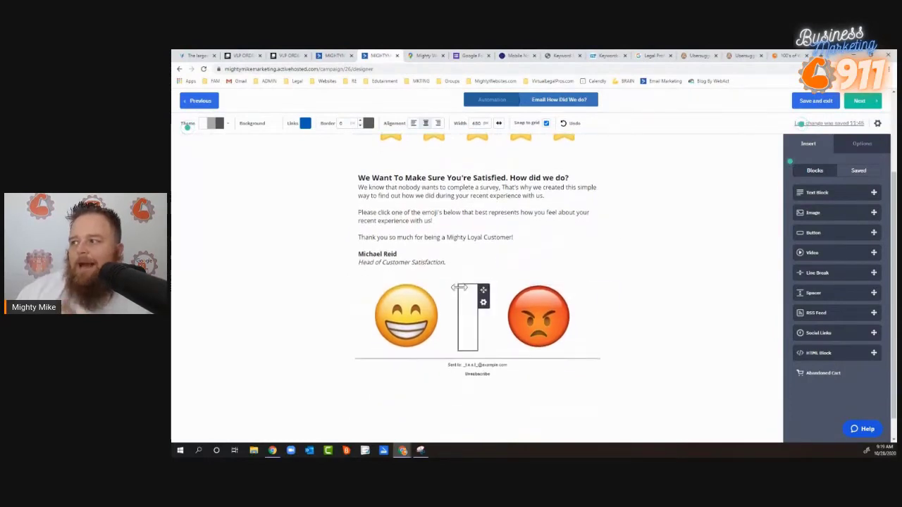
pyautogui.scroll(1, 522, 286)
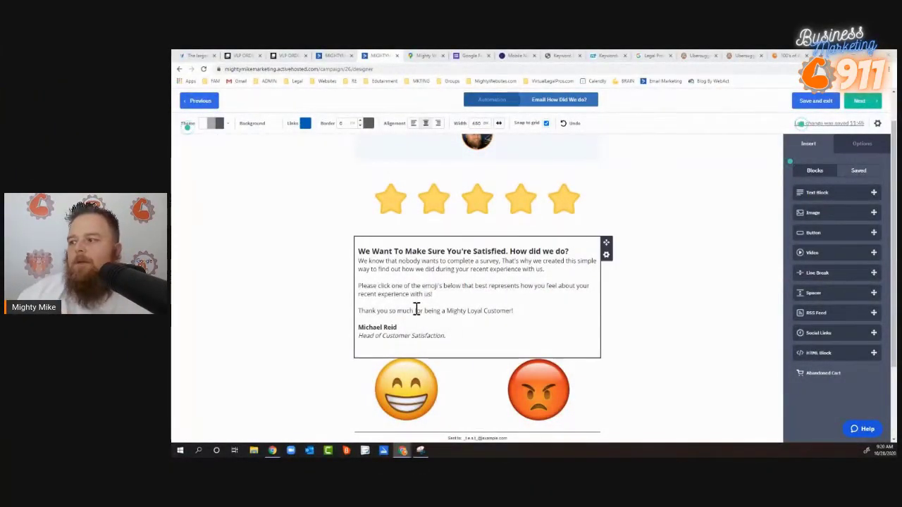
pyautogui.hotkey('ctrl', '+')
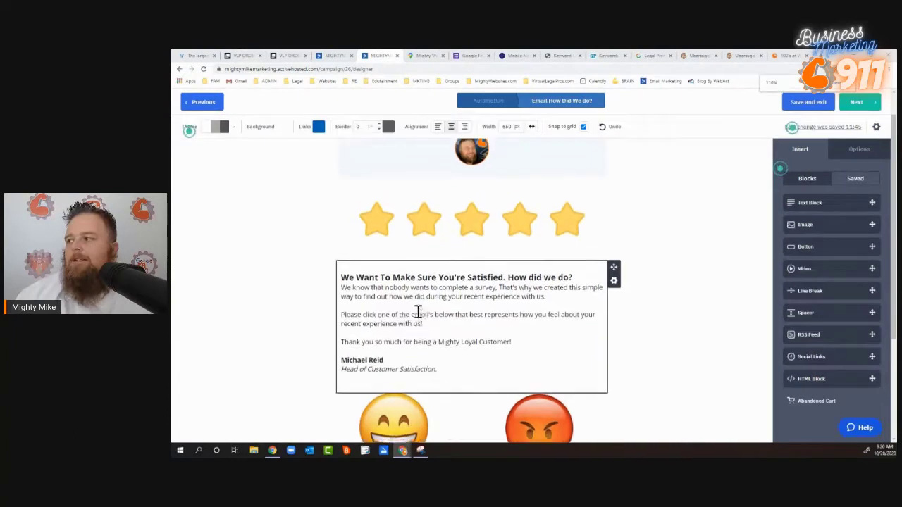
pyautogui.scroll(-1, 479, 370)
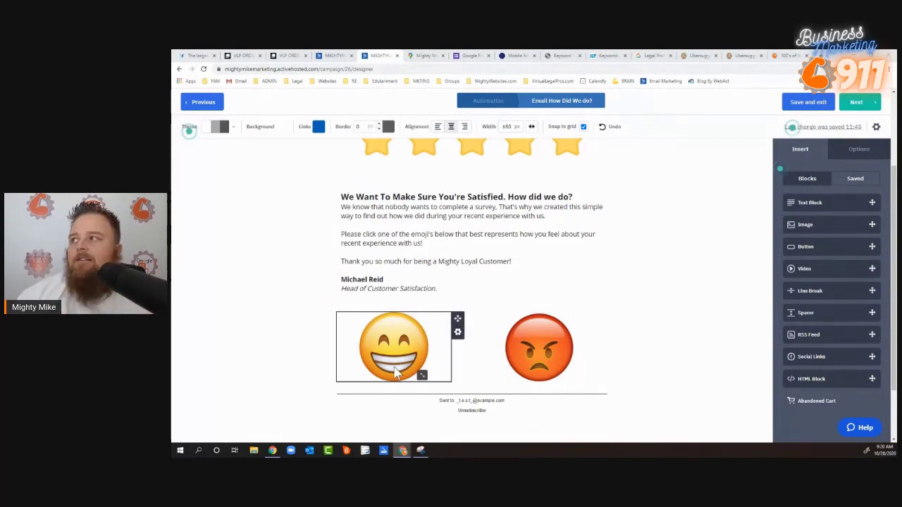
pyautogui.click(425, 55)
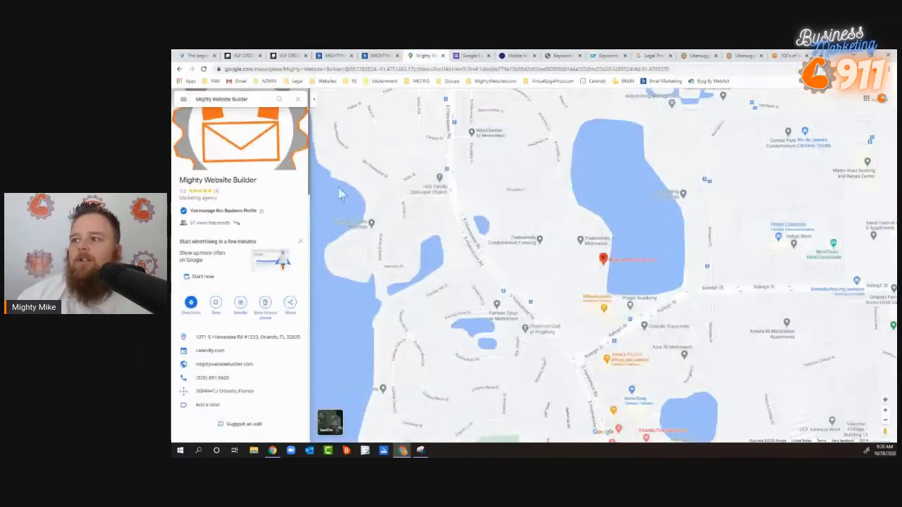
# Scroll through Mighty Website Builder's 5.0-star Google Maps reviews and back to the top.
pyautogui.scroll(-1, 211, 281)
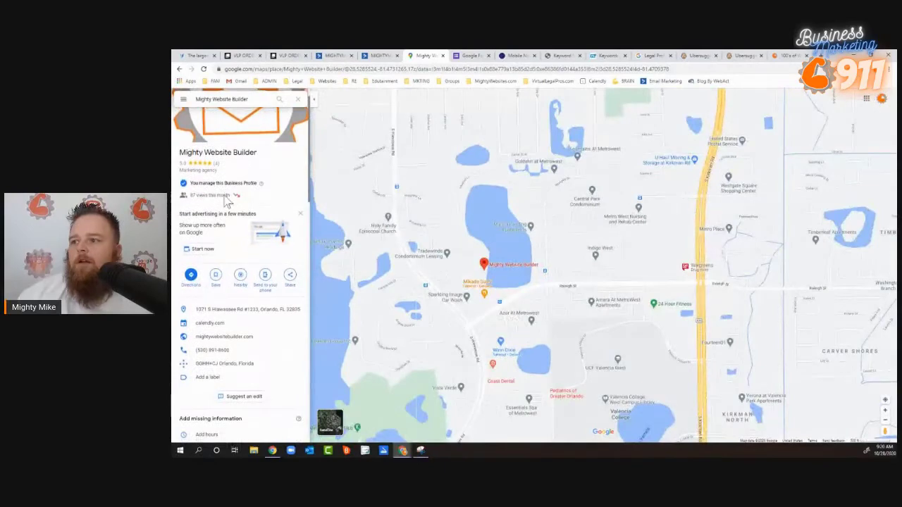
pyautogui.scroll(1, 229, 331)
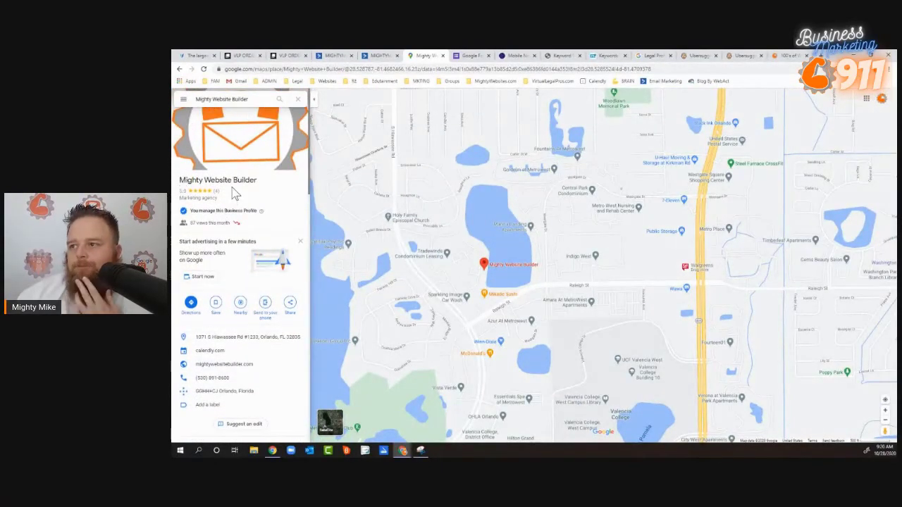
pyautogui.scroll(-4, 240, 381)
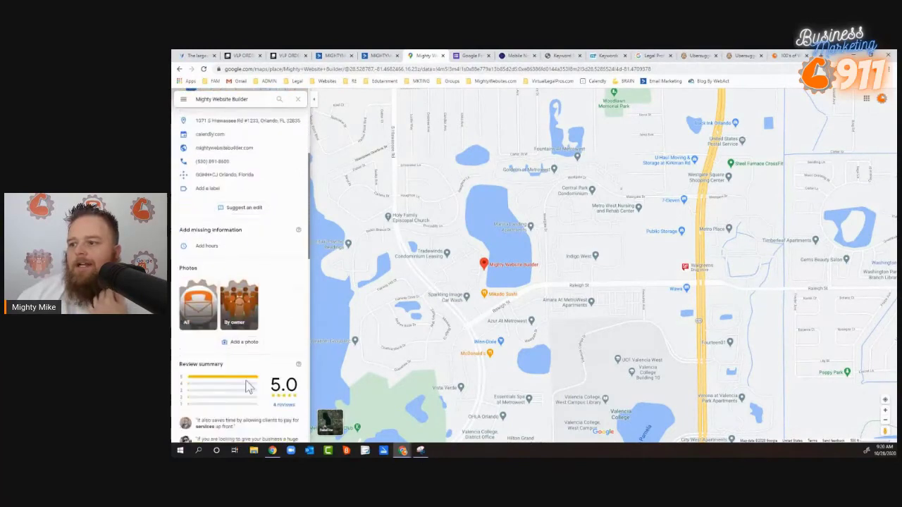
pyautogui.scroll(-7, 278, 395)
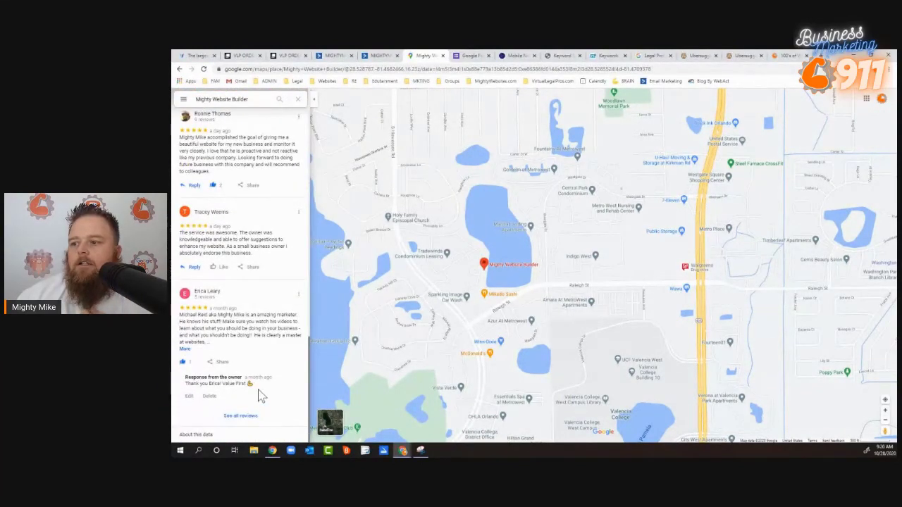
pyautogui.scroll(5, 264, 365)
pyautogui.scroll(10, 263, 364)
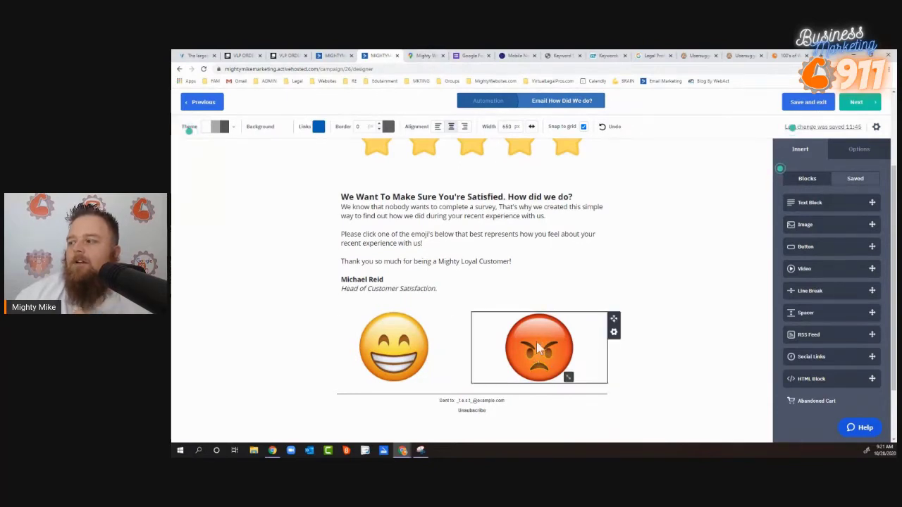
# Switch to the Google Forms 'Create beautiful forms' page.
pyautogui.click(466, 57)
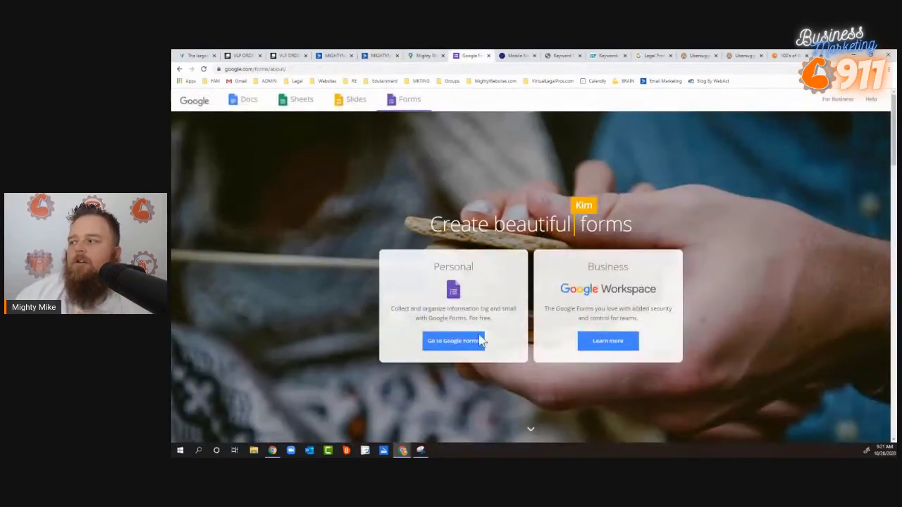